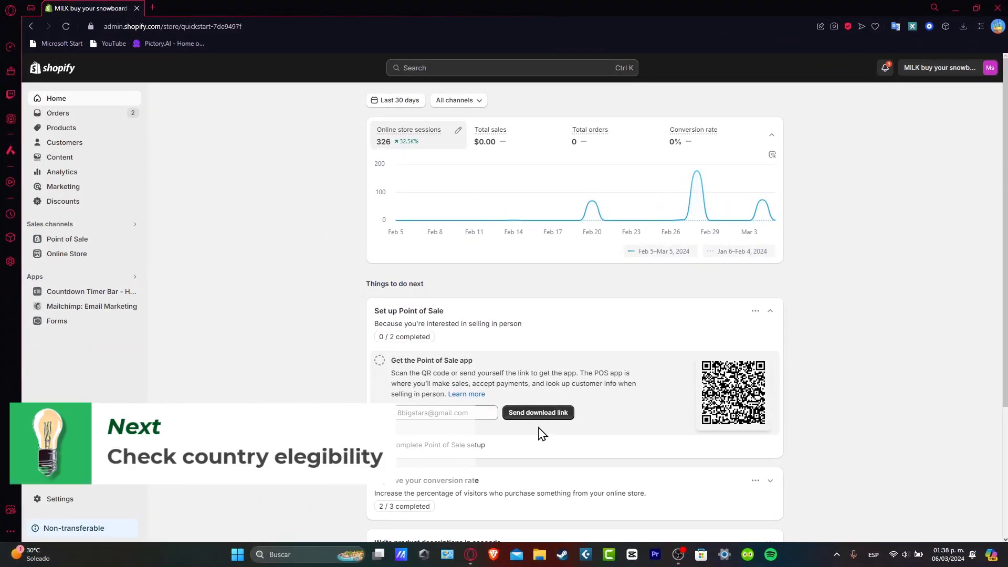
Step: Search Google for 'shopify payments countries' and open the Supported countries for Shopify Payments article
click(155, 5)
text(shopify payments countries)
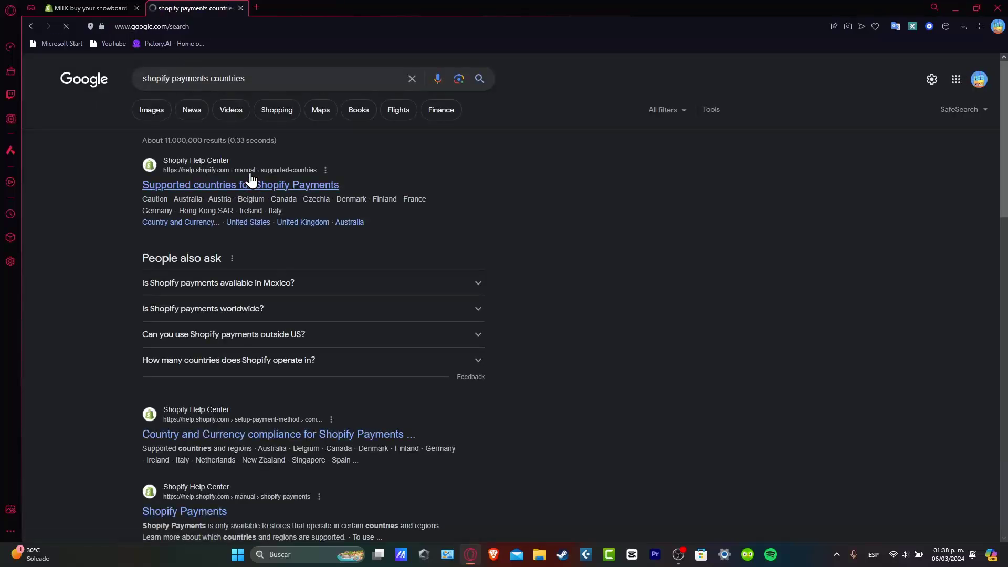
click(253, 181)
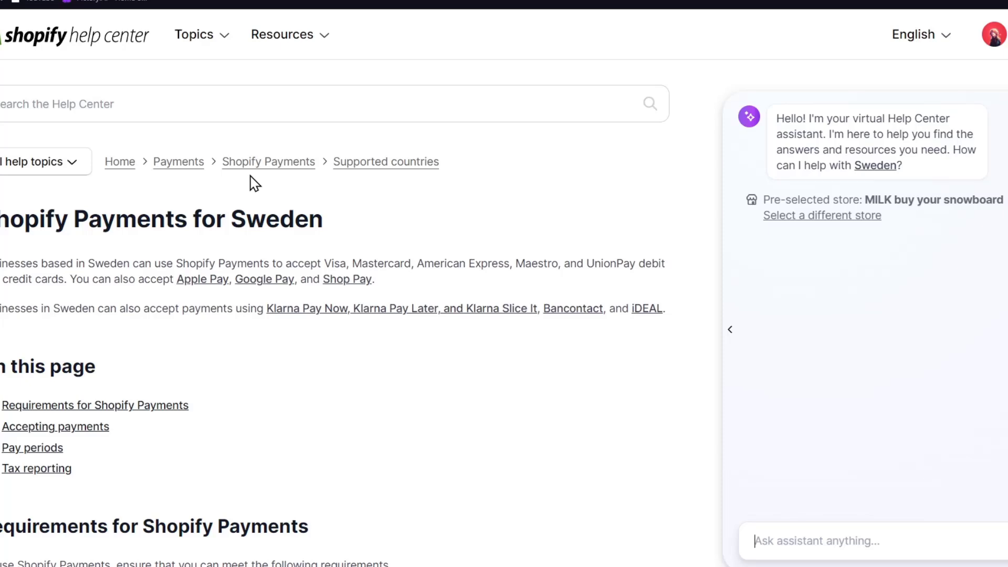
Step: Highlight the accepted IBAN country codes in Sweden's bank account requirements
scroll(242, 323, down, 10)
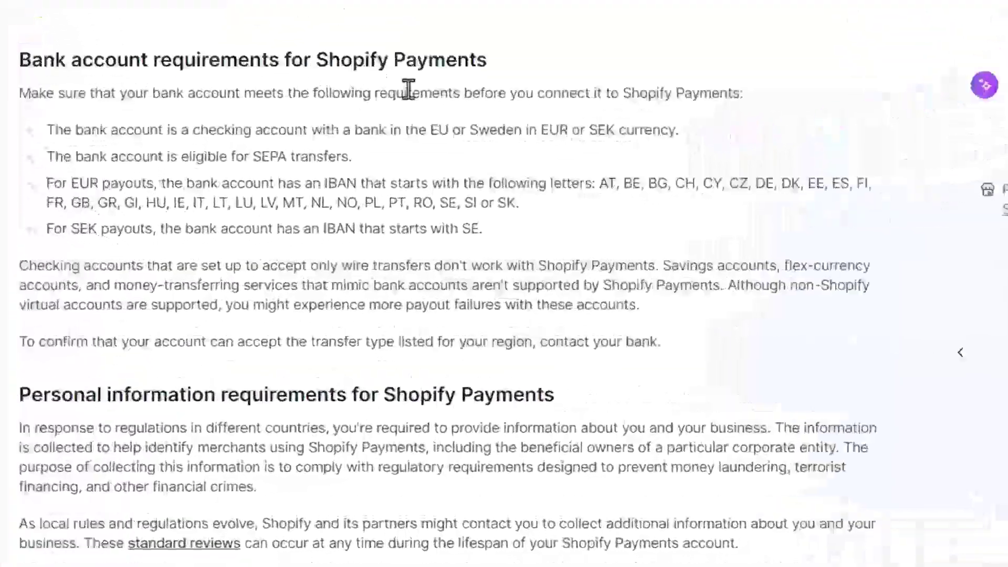
drag(597, 183, 660, 217)
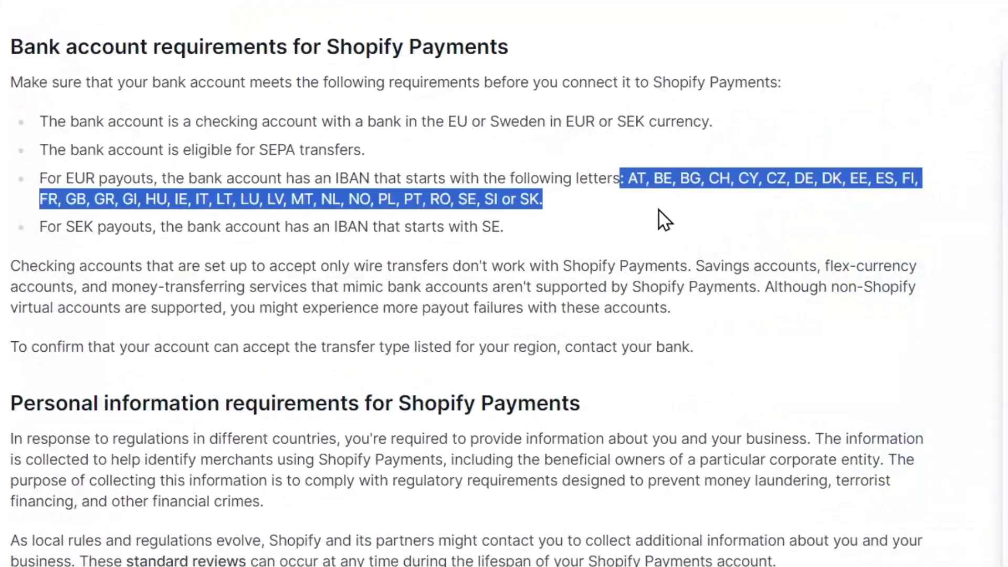
scroll(640, 250, down, 5)
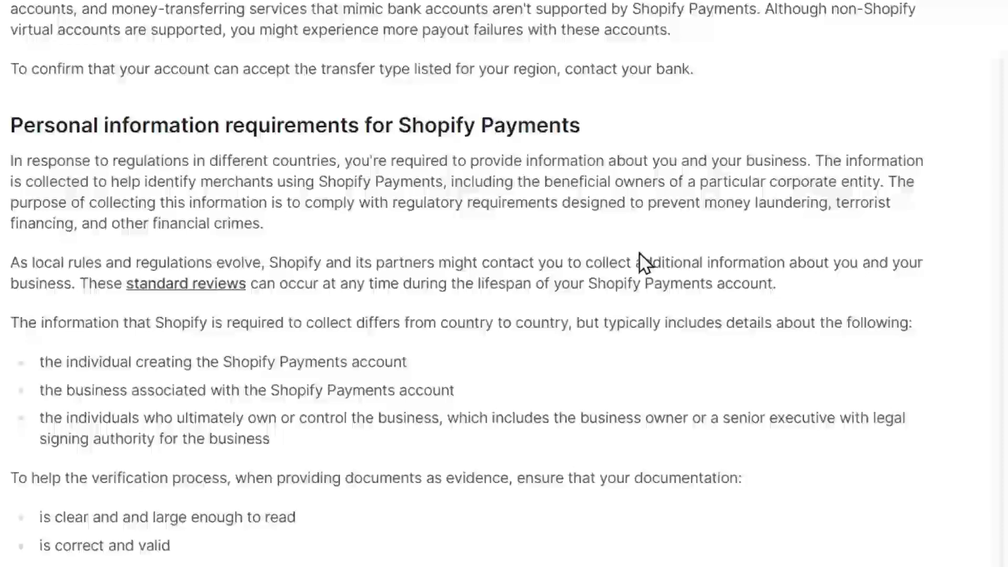
scroll(638, 252, up, 8)
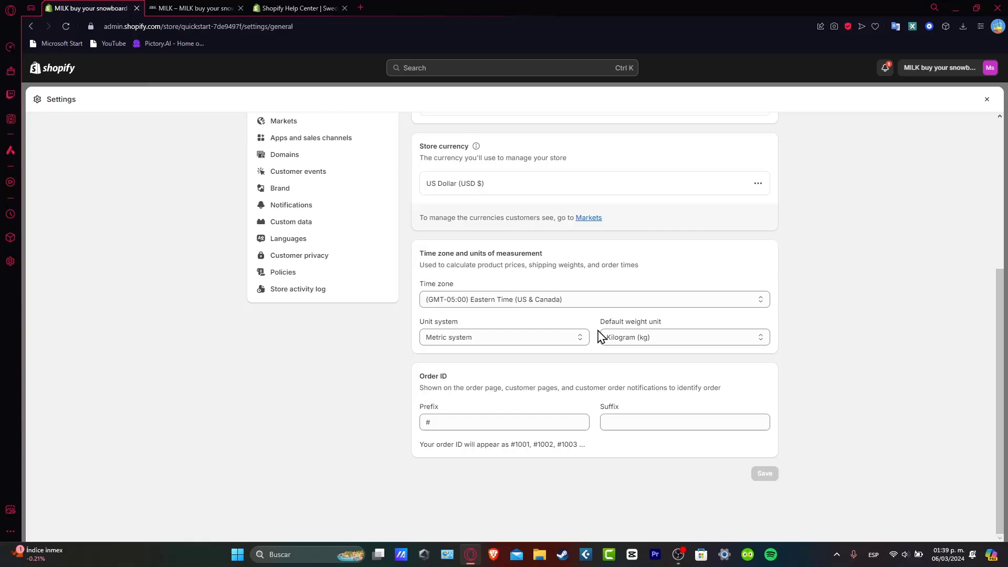
Step: Scroll up to Store details and go to the Payments settings
scroll(289, 231, up, 5)
click(300, 247)
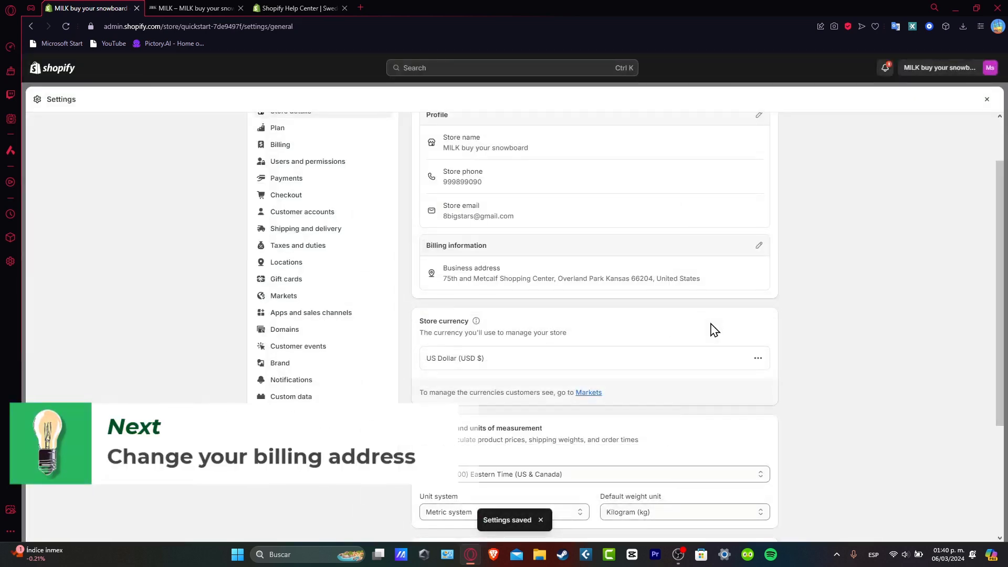
click(758, 246)
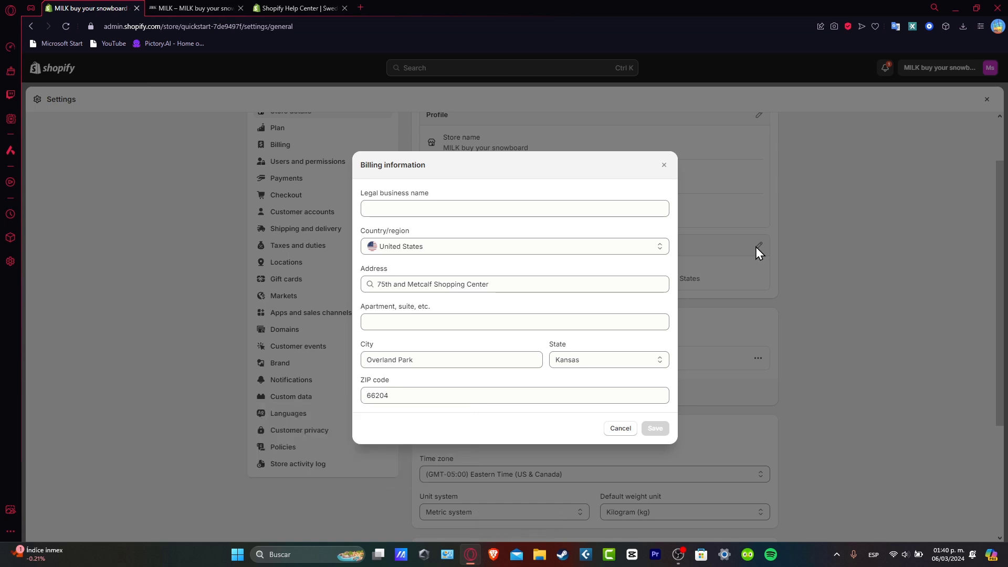
click(628, 435)
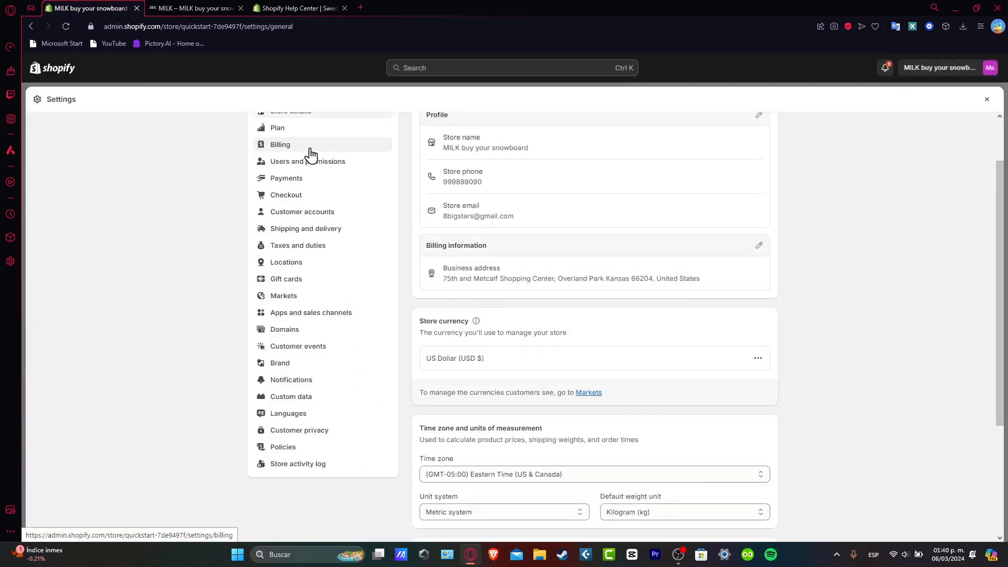
Step: On Payments, switch from Stripe to Shopify Payments and confirm activation
click(311, 177)
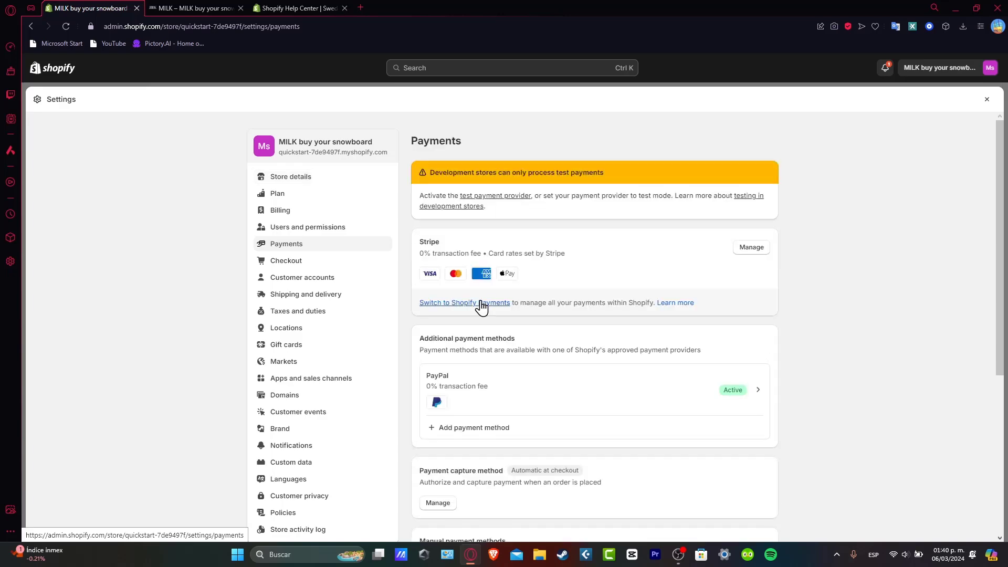
click(479, 303)
click(615, 325)
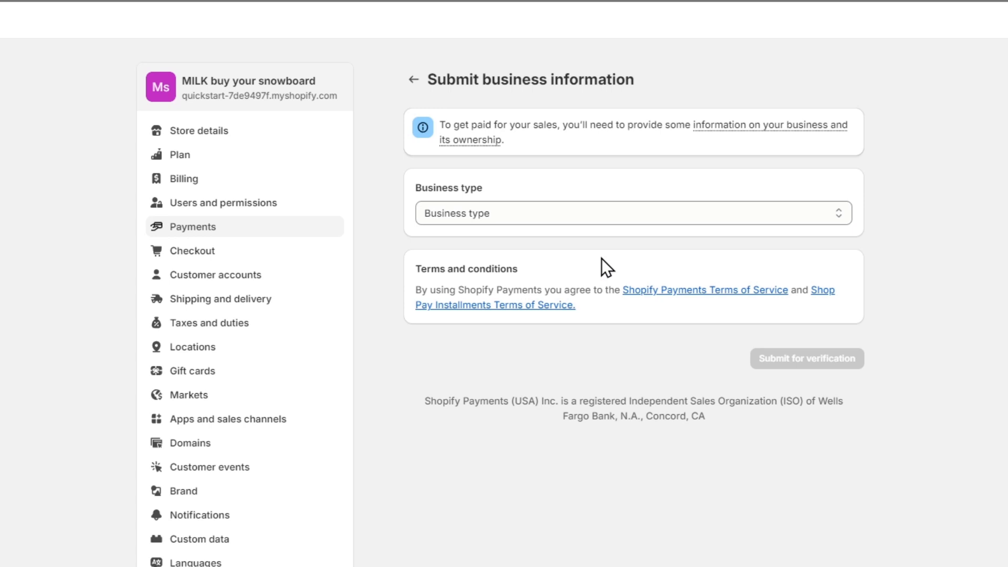
Step: Choose Individual/sole proprietor as business type, leave the EIN blank, and review the form
click(477, 218)
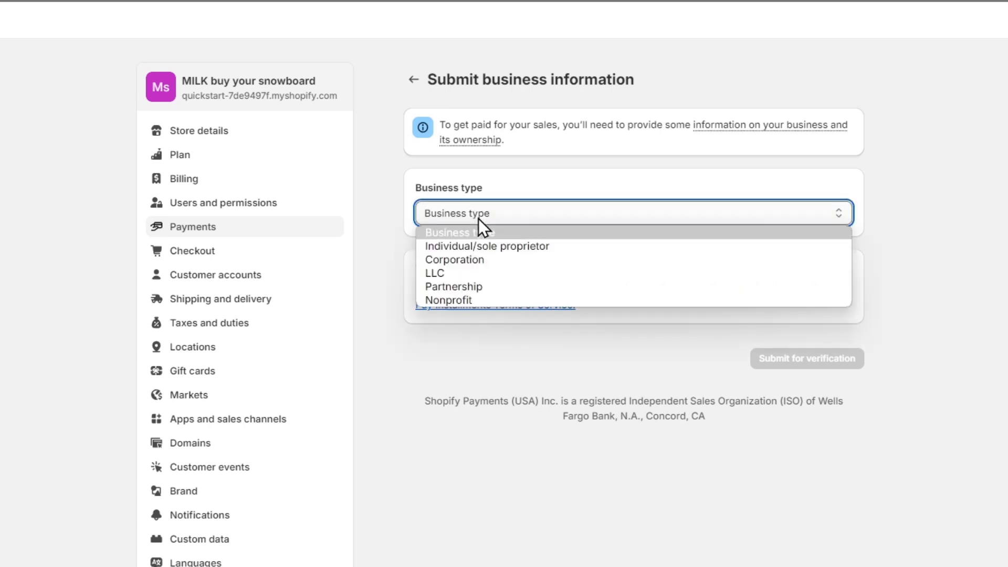
click(558, 248)
click(581, 310)
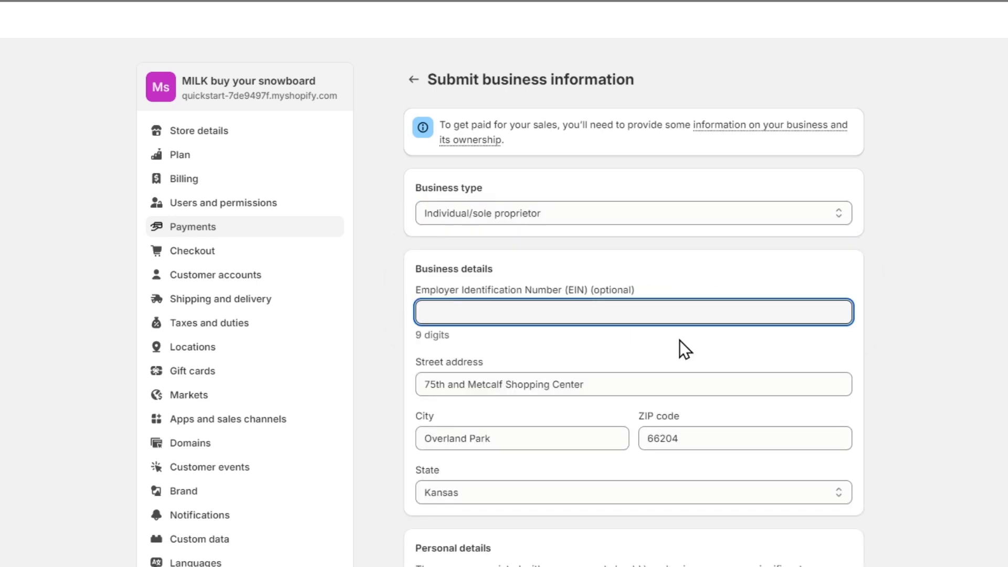
click(623, 300)
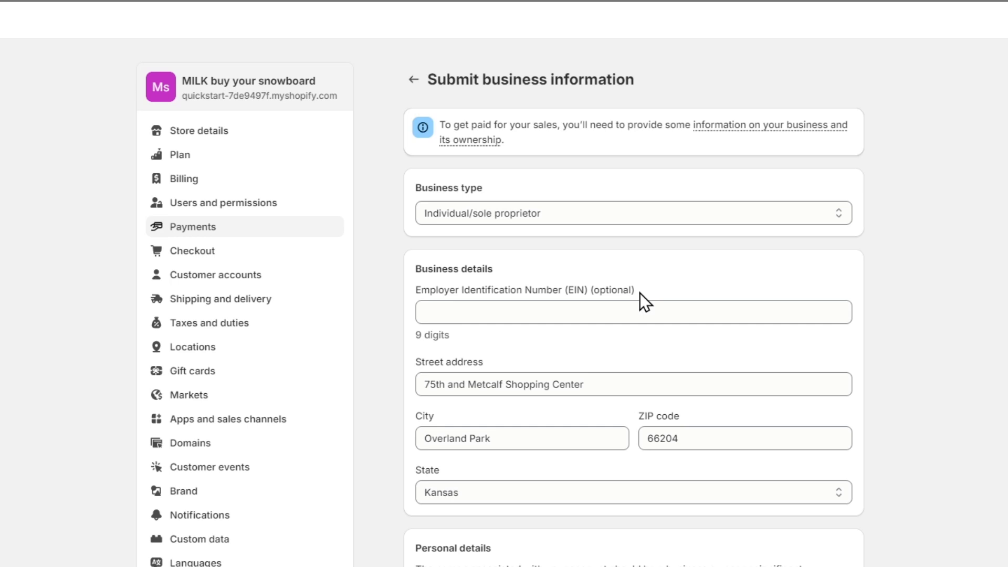
scroll(675, 292, down, 5)
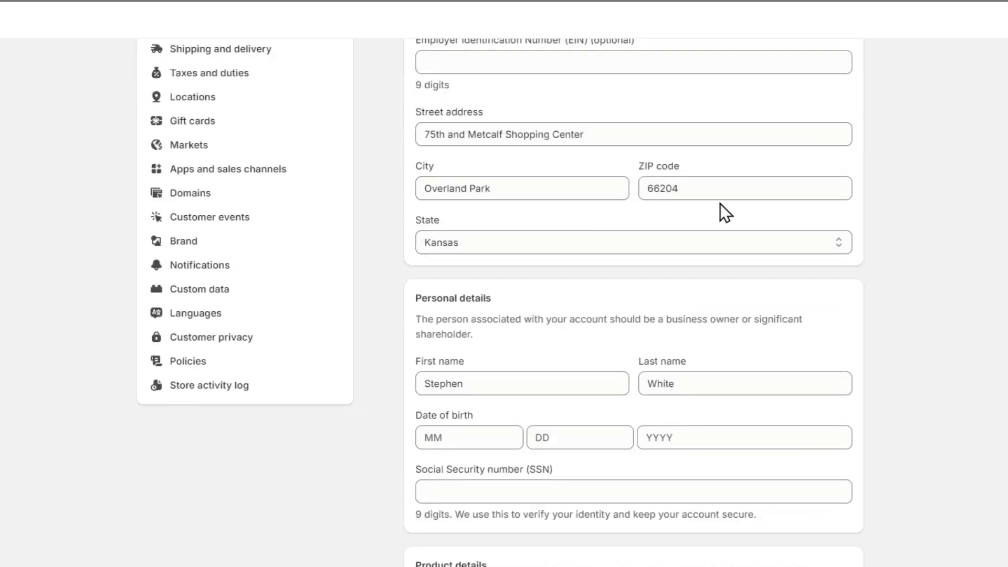
scroll(567, 273, down, 1)
scroll(572, 292, down, 3)
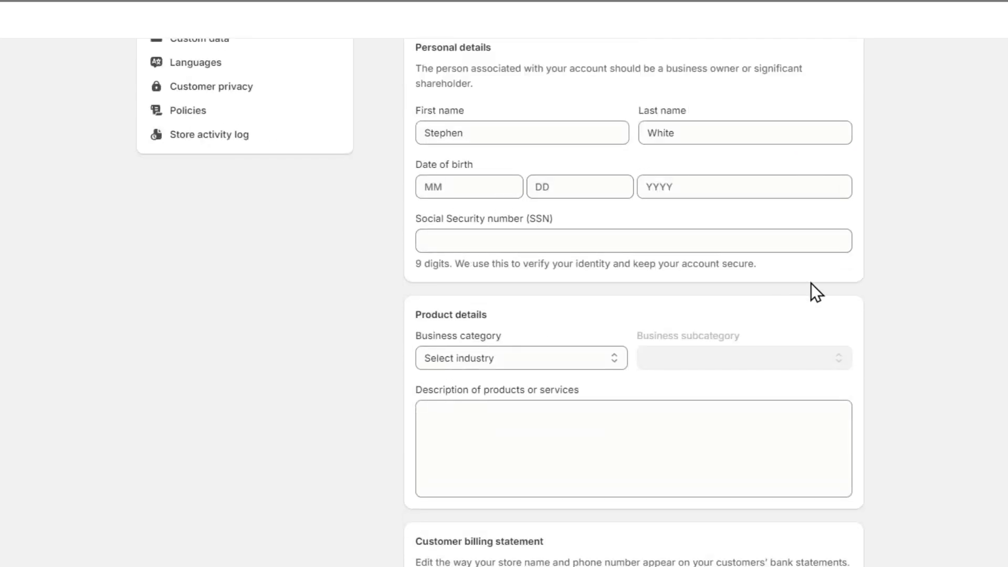
scroll(849, 292, down, 4)
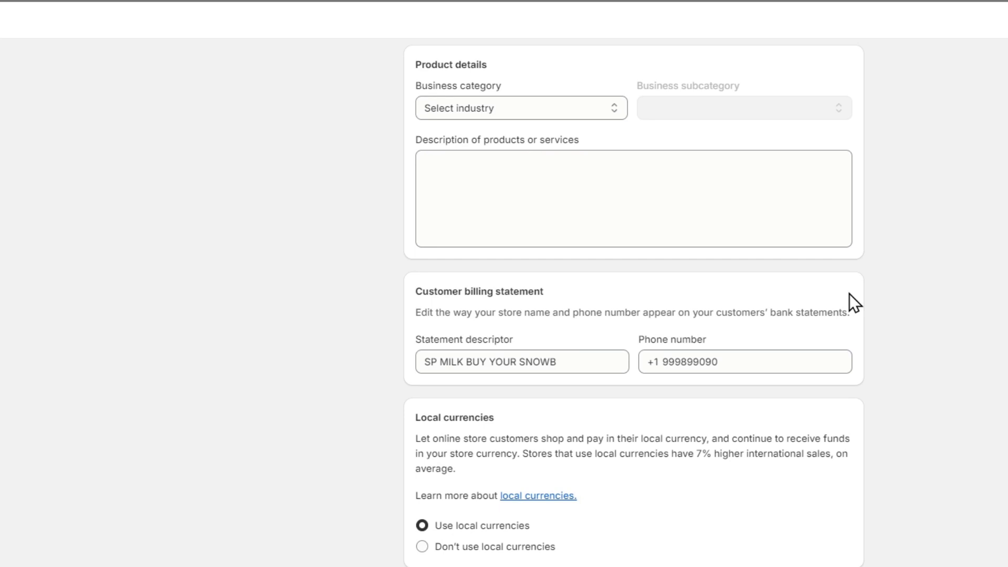
scroll(959, 337, up, 4)
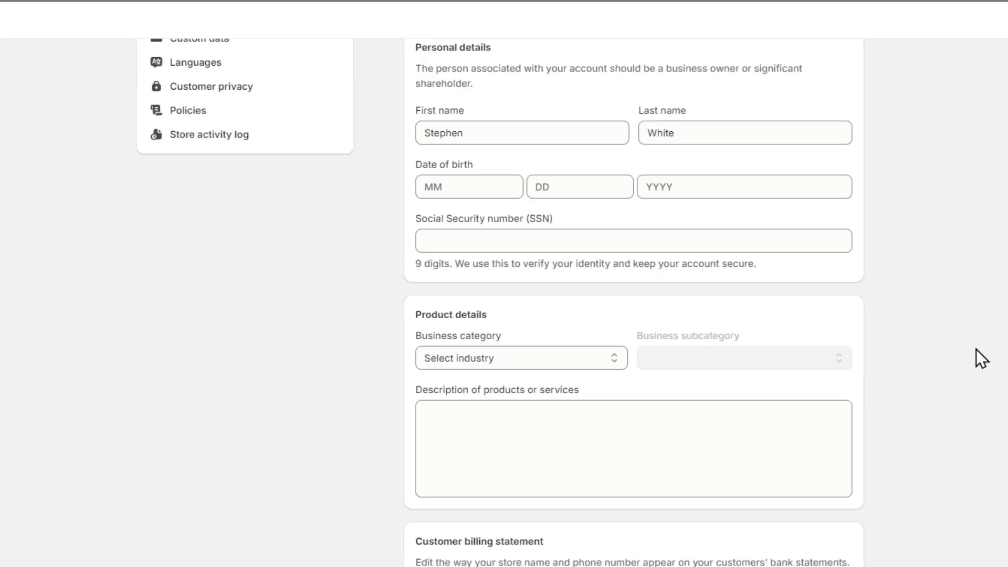
scroll(976, 349, down, 4)
Step: Pick Clothing and accessories, subcategory Family clothing stores, and type 'what do you sell, how do you sell it.'
scroll(634, 298, up, 1)
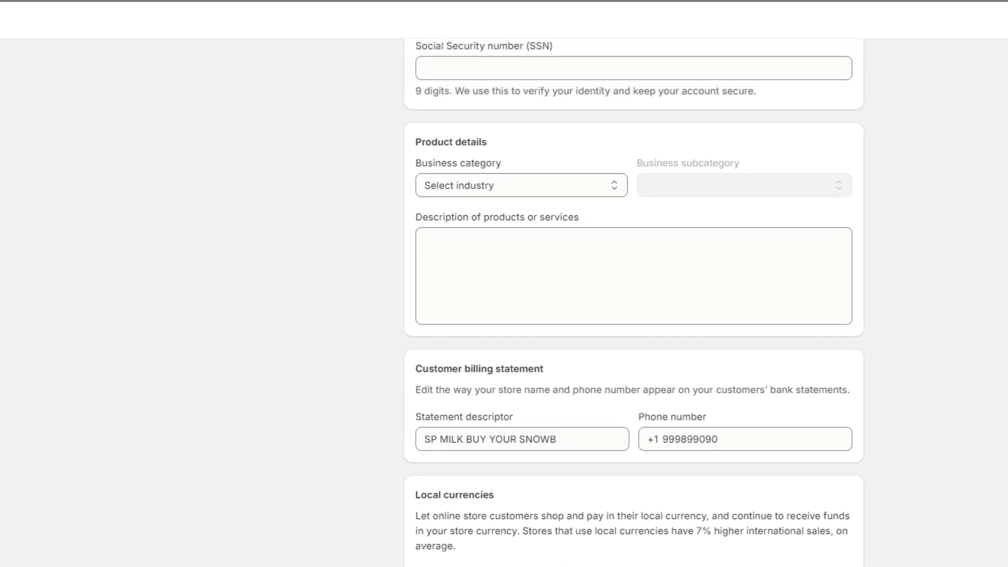
click(487, 194)
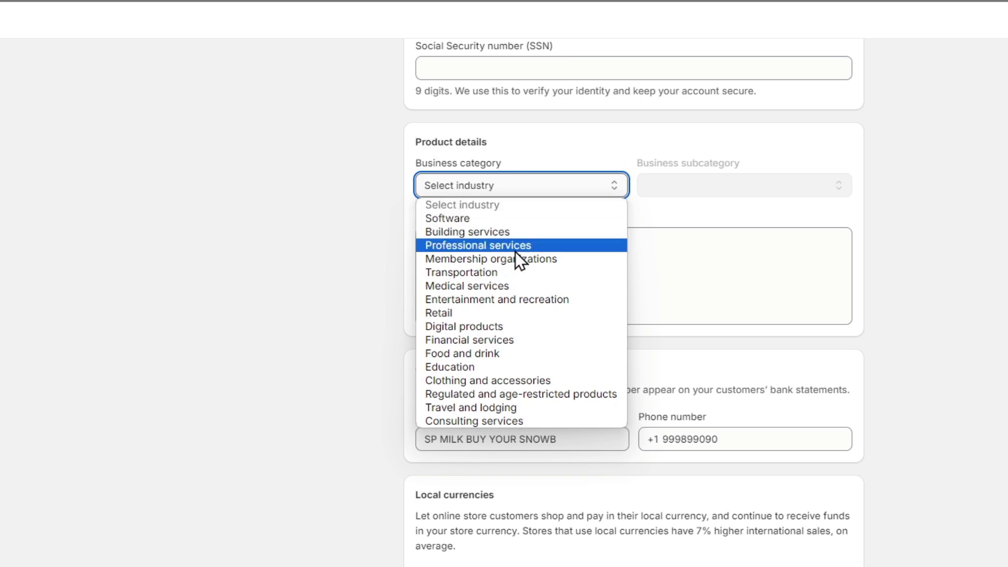
click(550, 379)
click(763, 184)
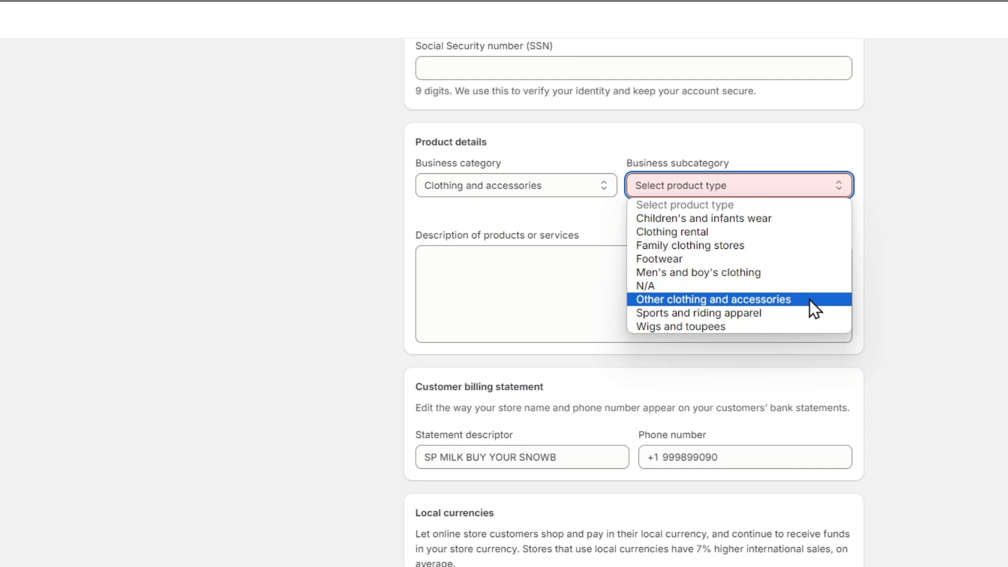
click(748, 243)
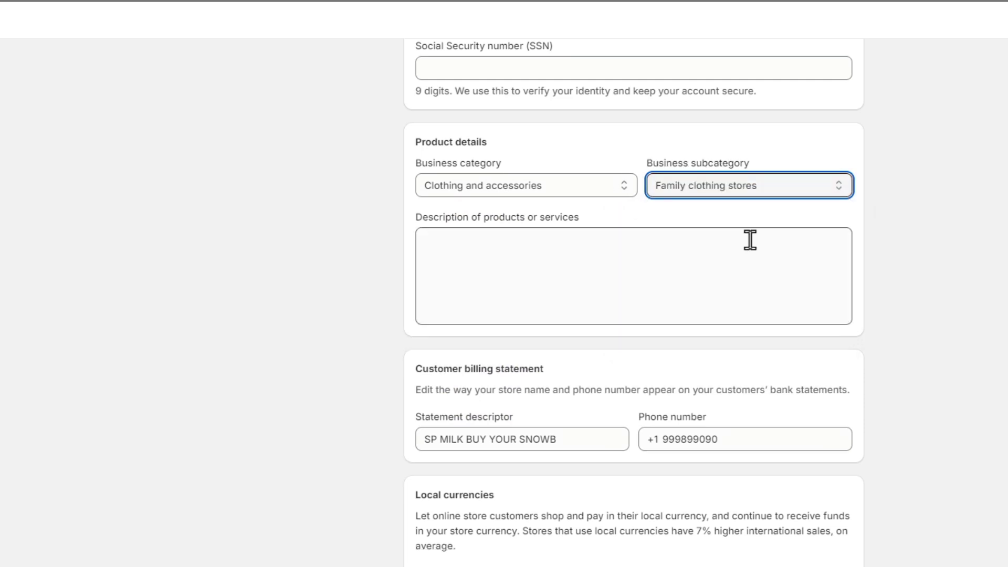
click(645, 246)
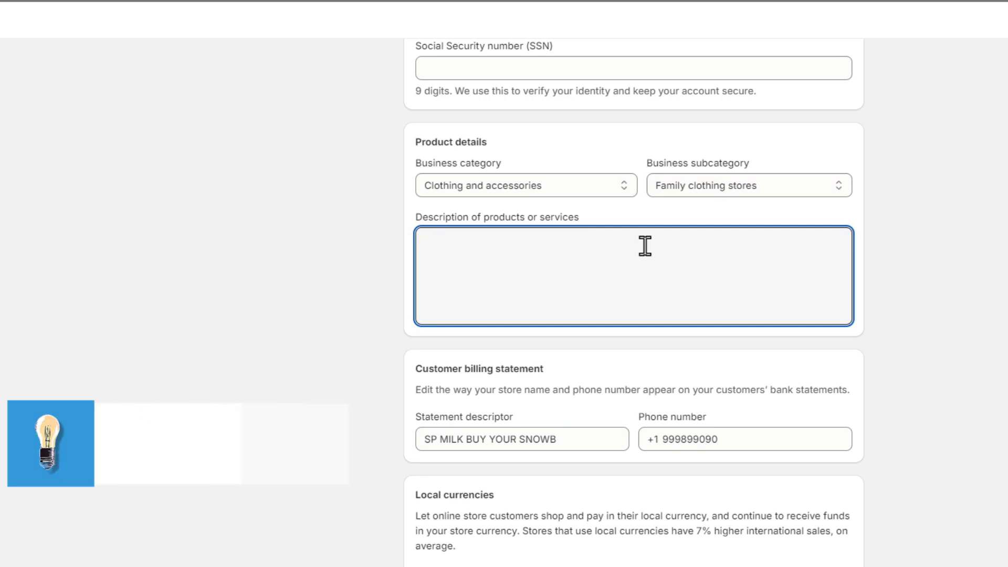
text(wha)
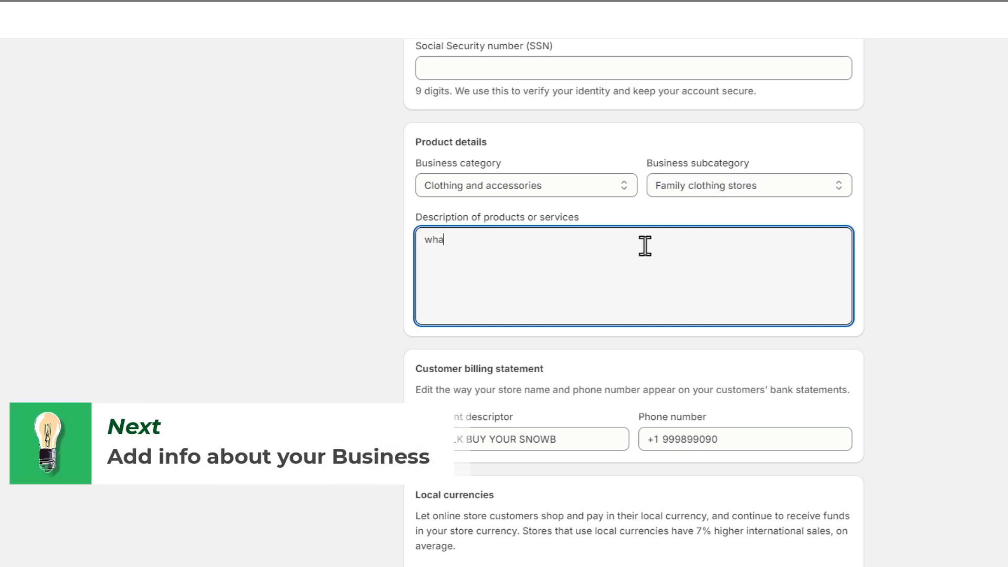
text(t do you sell, how do)
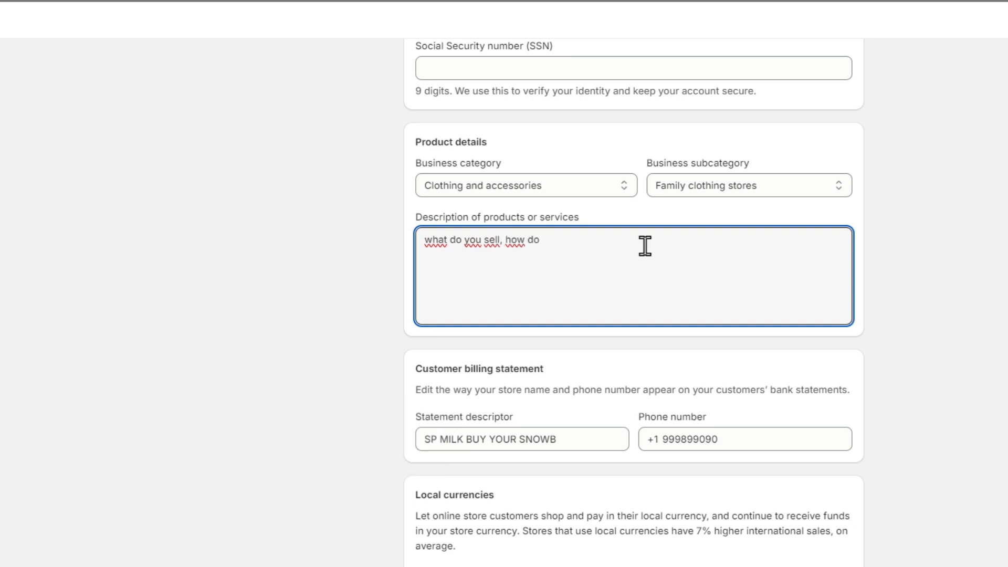
text( you sell it.)
Step: Trim the statement descriptor down to SP MILK
scroll(692, 384, down, 5)
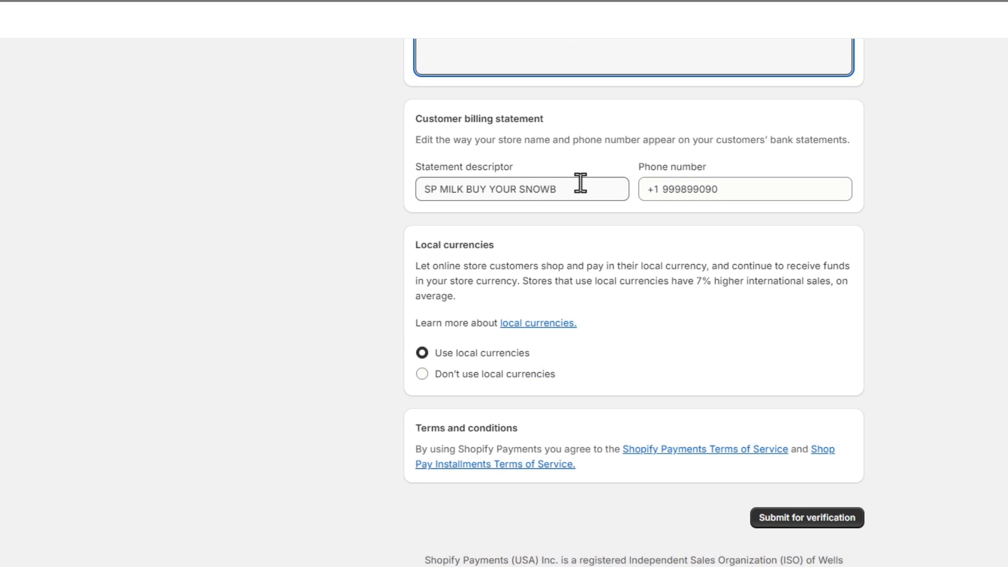
drag(581, 192, 479, 193)
key(BackSpace)
key(BackSpace)
key(BackSpace)
key(BackSpace)
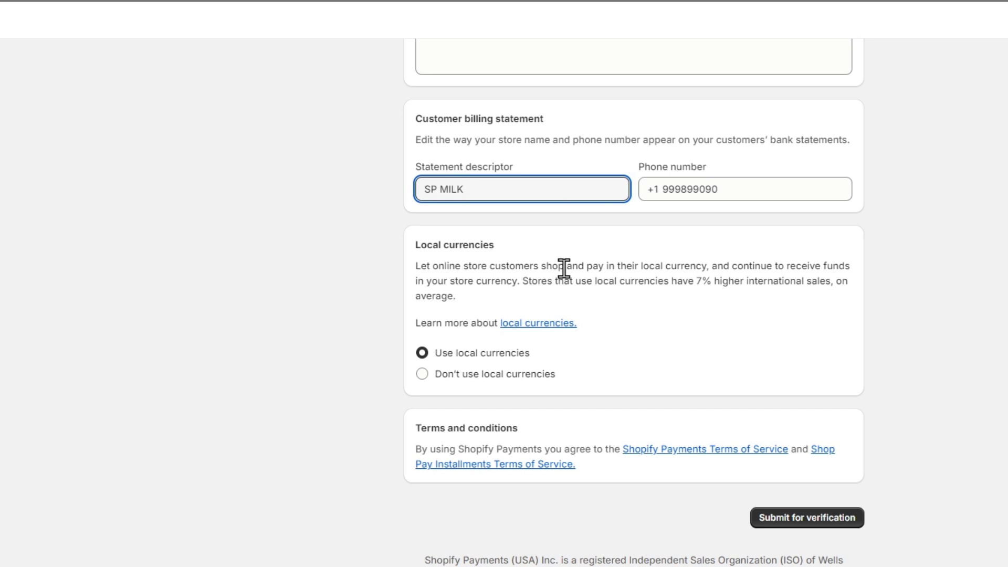
Step: Check the phone number and local currencies note, then submit for verification
click(738, 196)
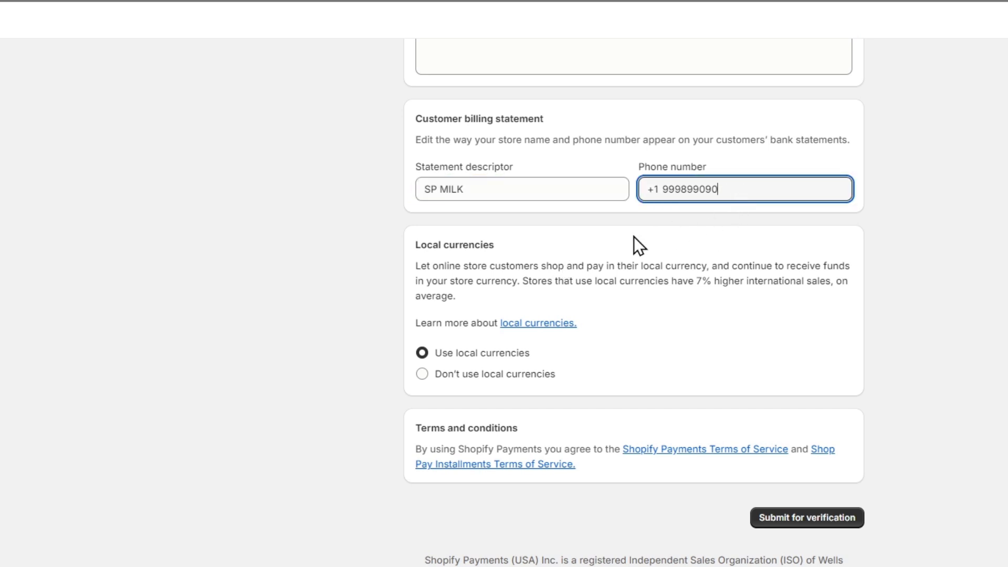
drag(539, 266, 399, 251)
click(659, 265)
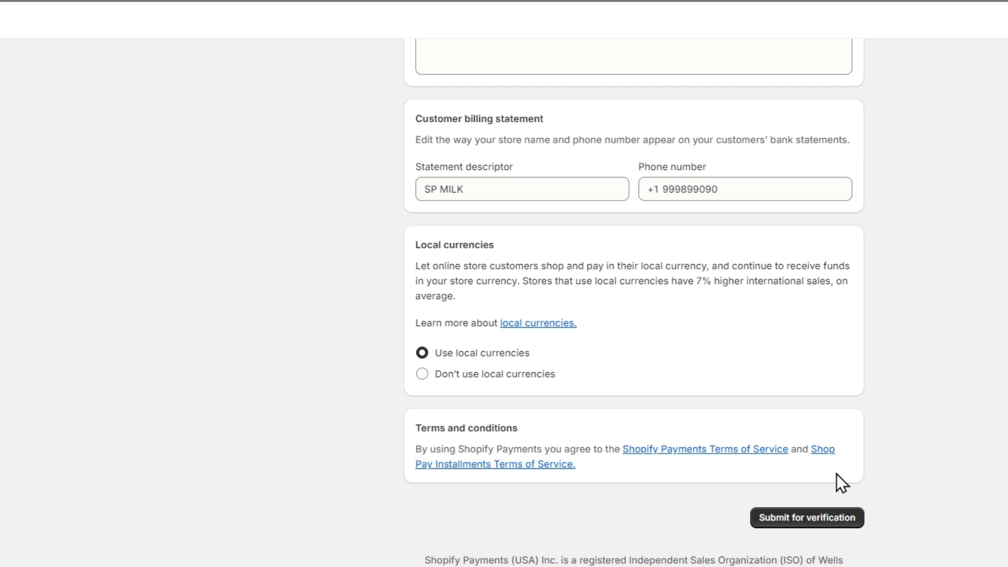
click(847, 524)
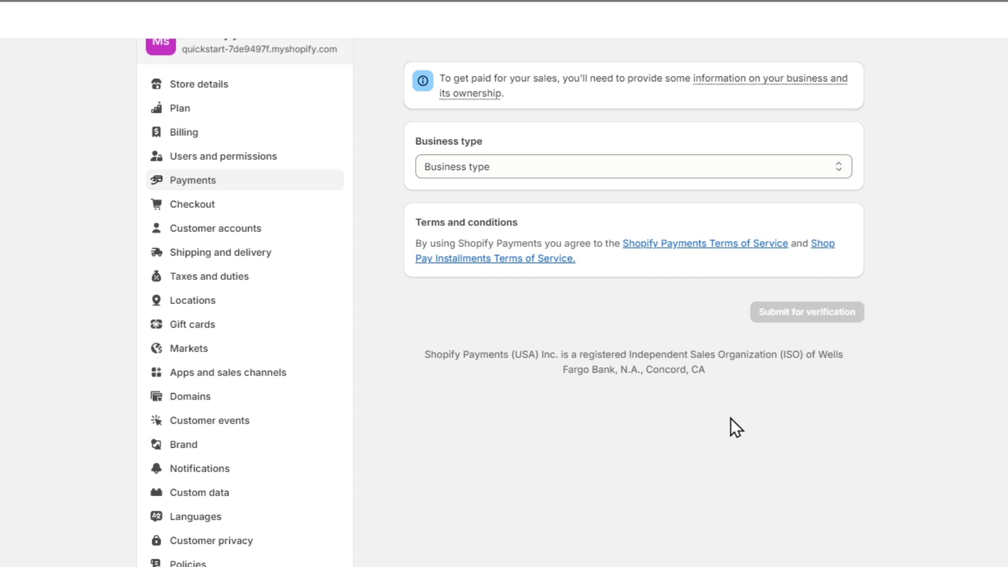
Step: Scroll back up while the verification submission completes
scroll(730, 428, up, 1)
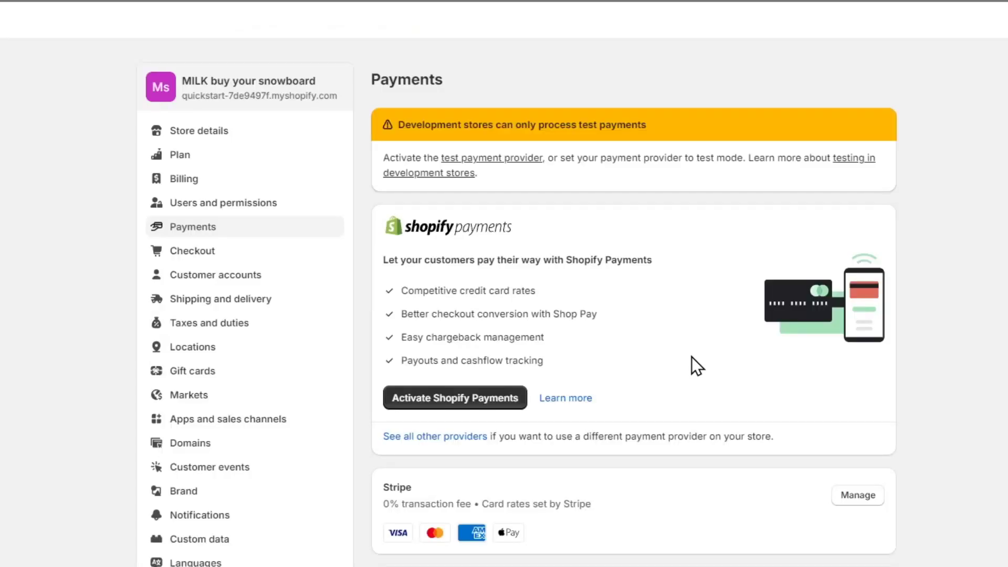
Step: Turn on Test mode in Stripe's provider settings and return to the Payments overview
scroll(692, 366, down, 5)
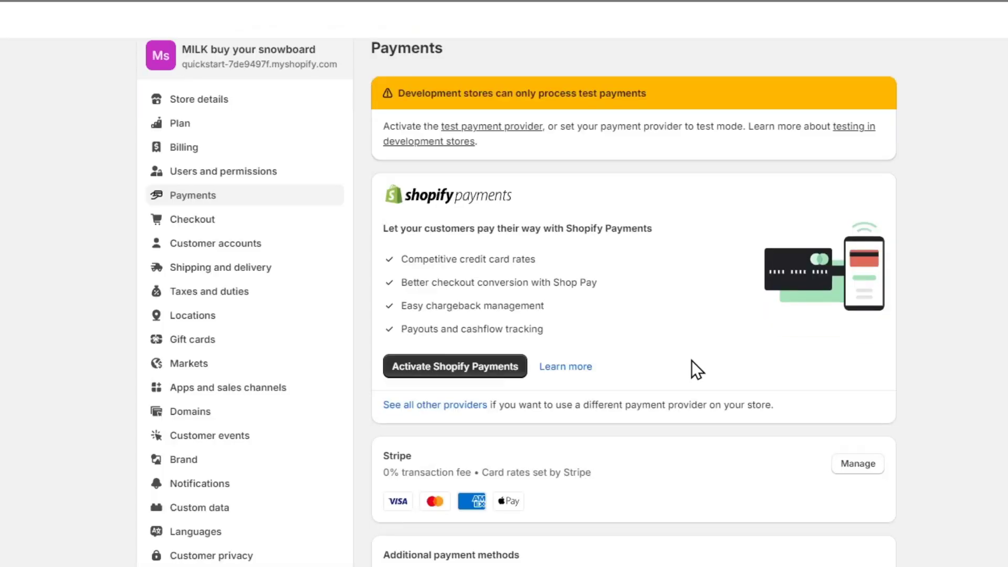
click(860, 244)
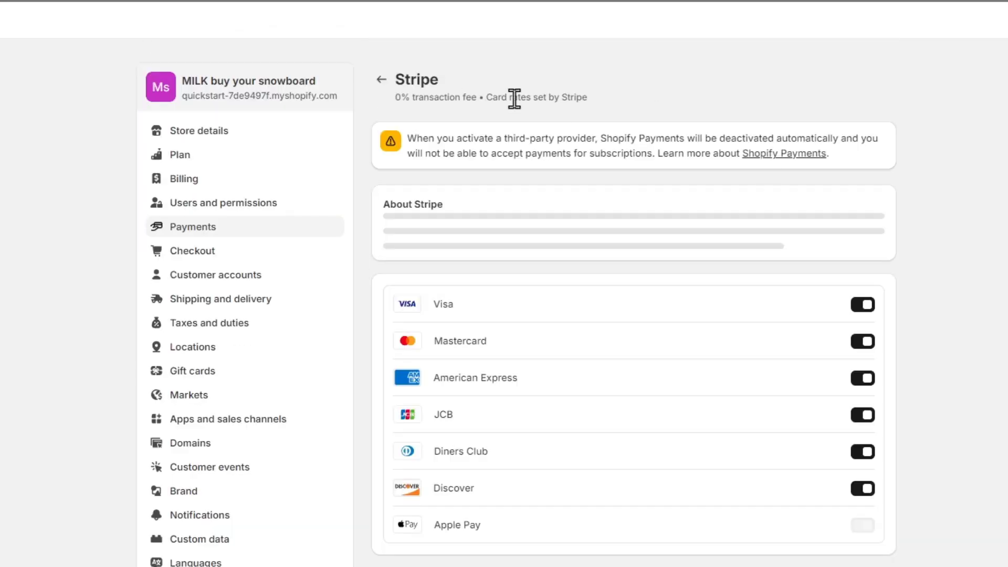
scroll(678, 245, down, 8)
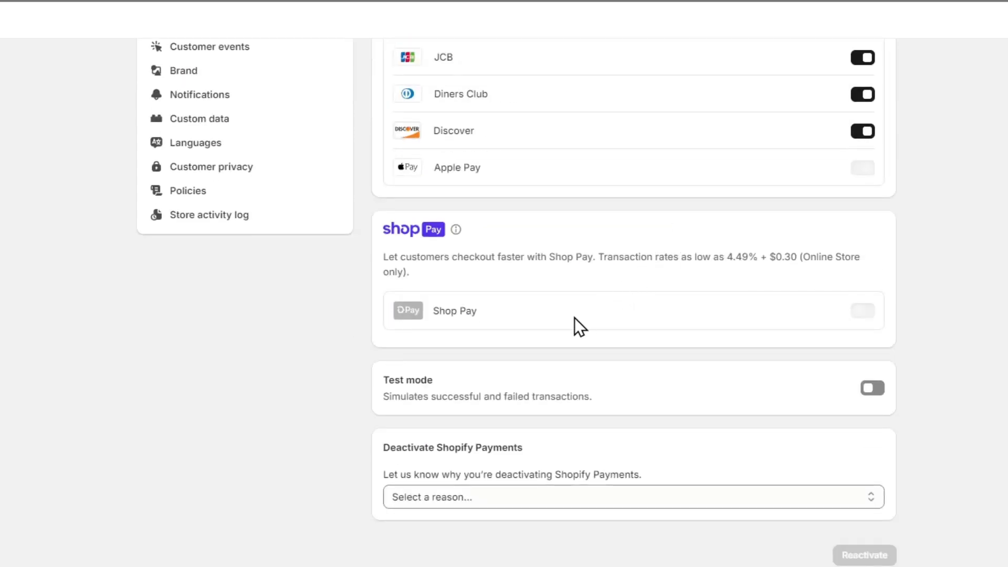
drag(428, 379, 389, 383)
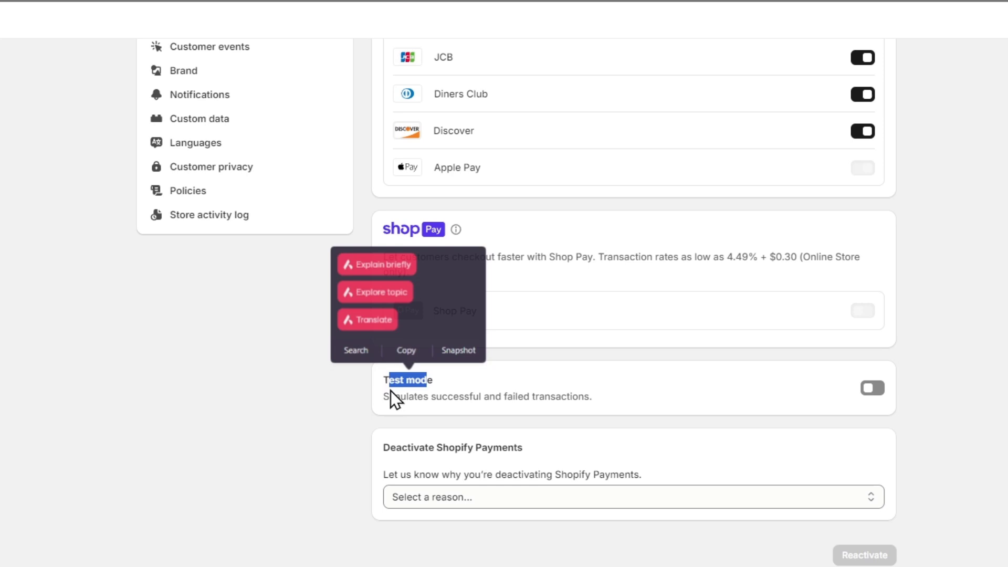
click(437, 404)
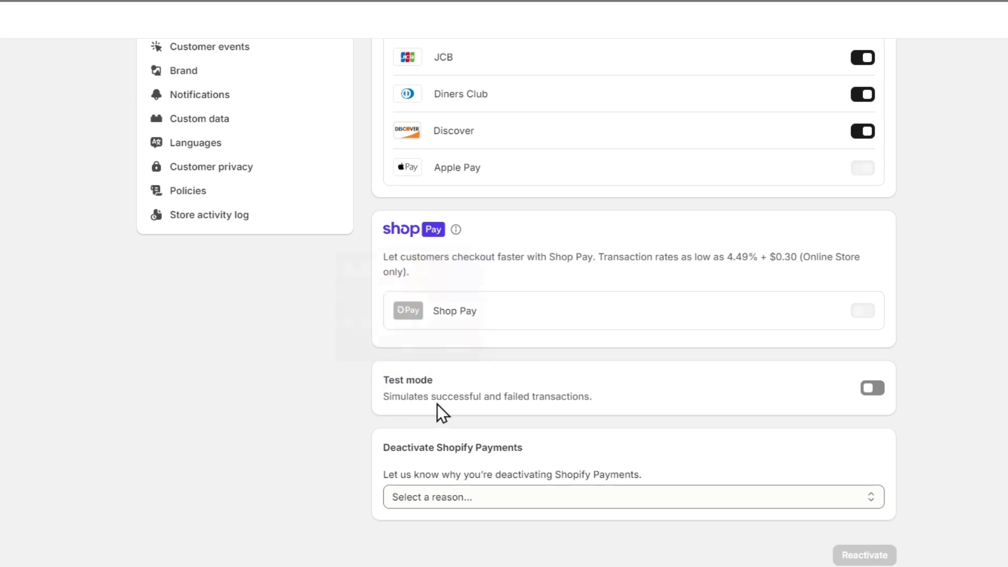
click(884, 397)
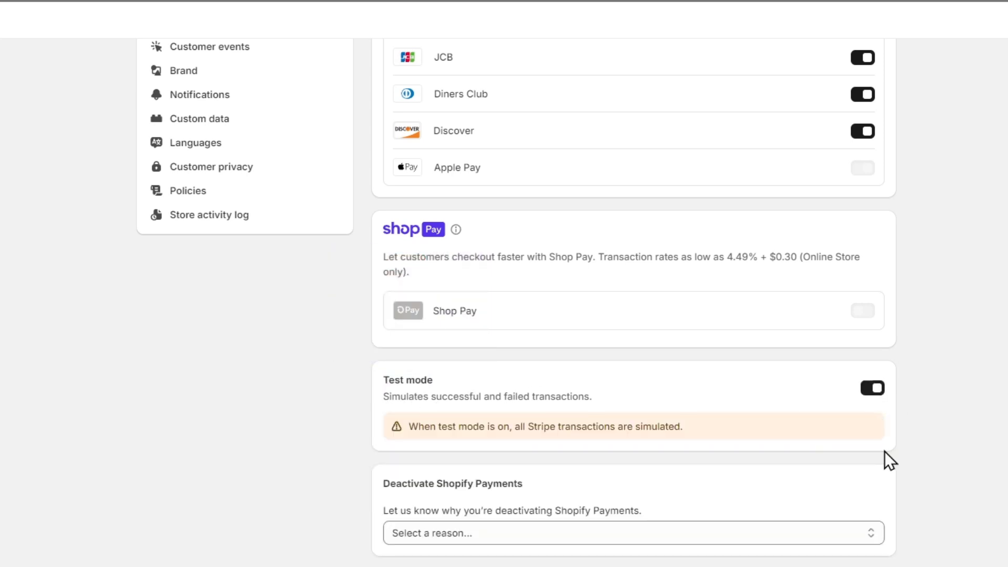
scroll(919, 559, up, 10)
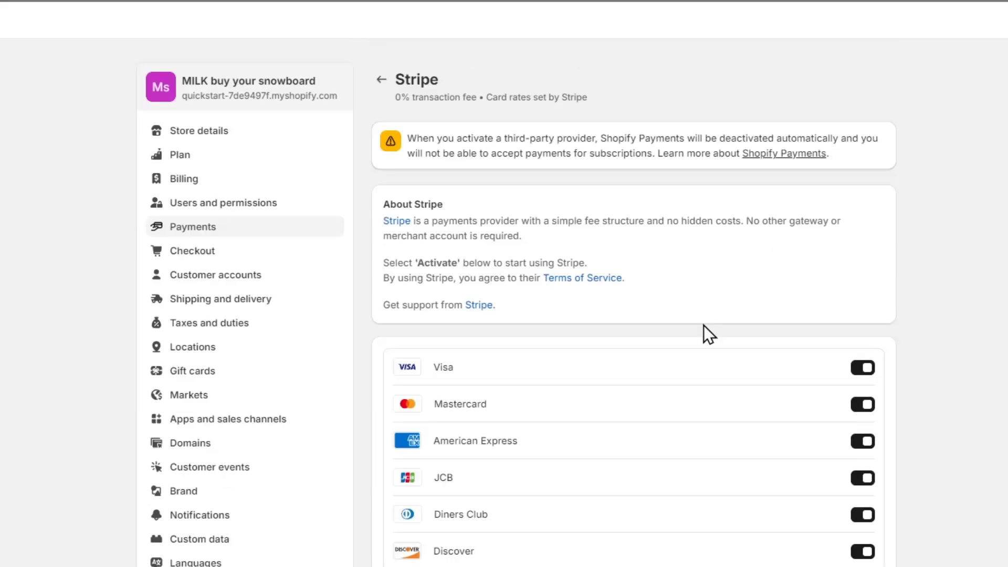
click(379, 77)
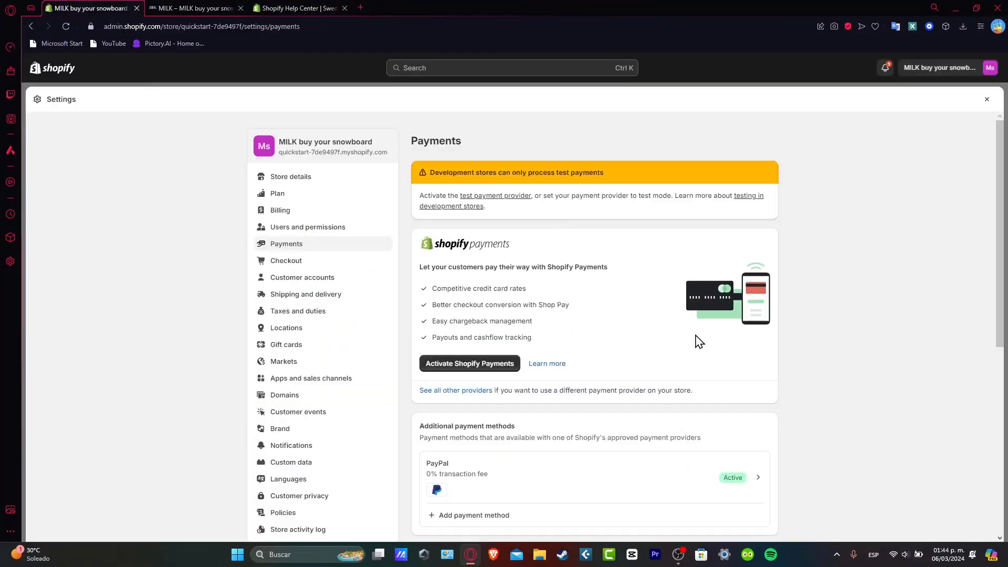
Step: Scroll down Payments and open the Third-party payment providers list
scroll(698, 342, down, 4)
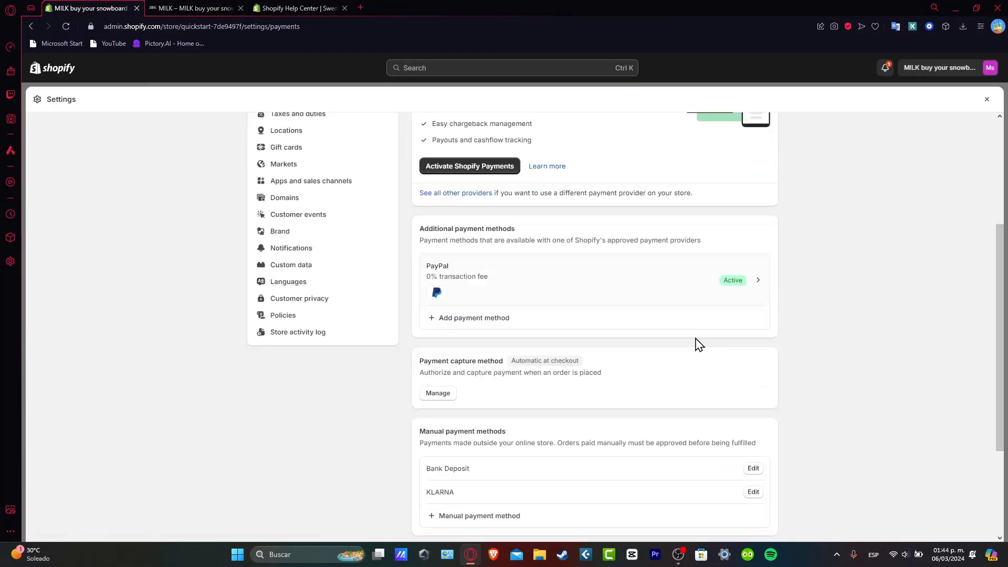
scroll(698, 344, down, 3)
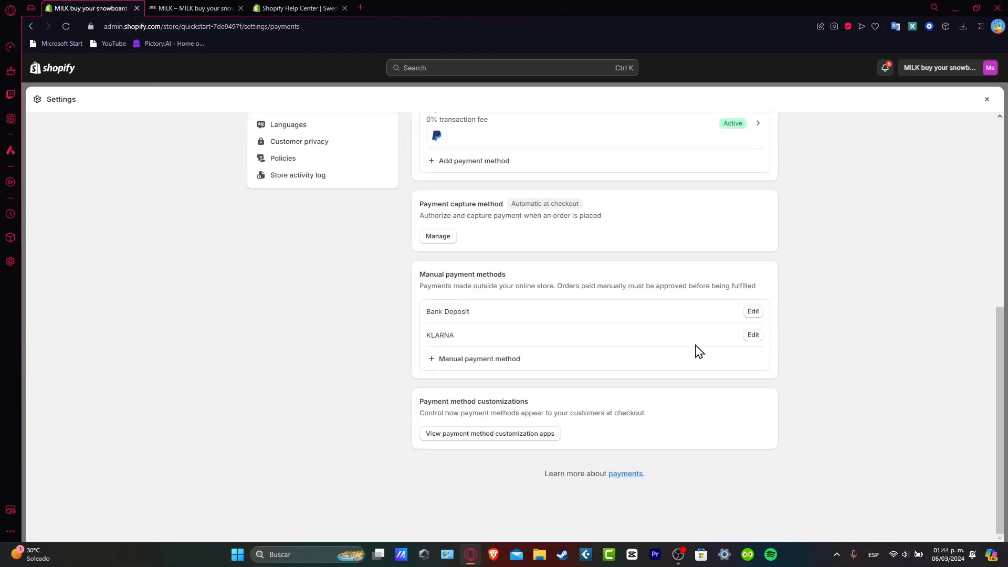
click(622, 474)
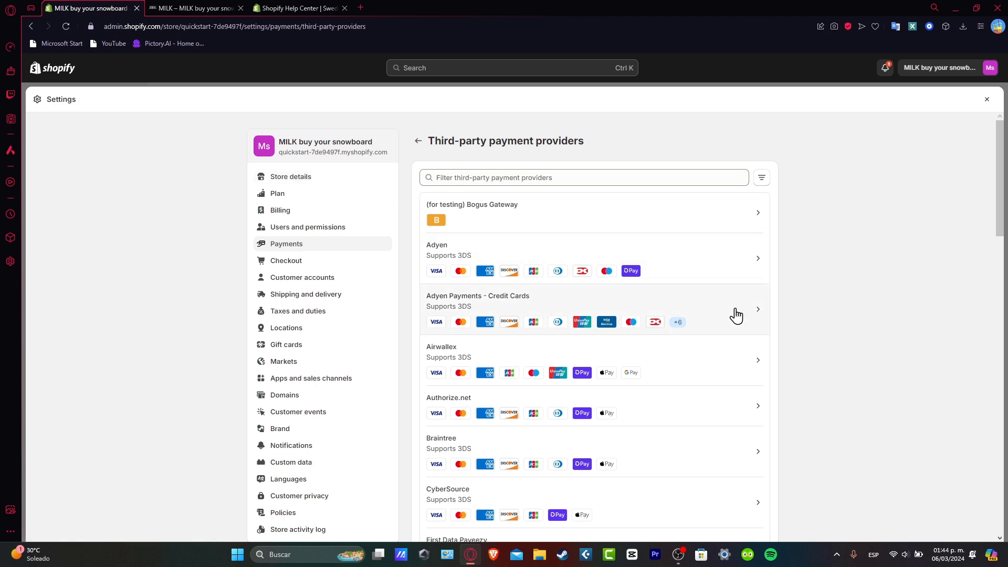
Step: Filter the third-party provider list to Apple Pay and Google Pay, then view the Airwallex provider page
click(766, 185)
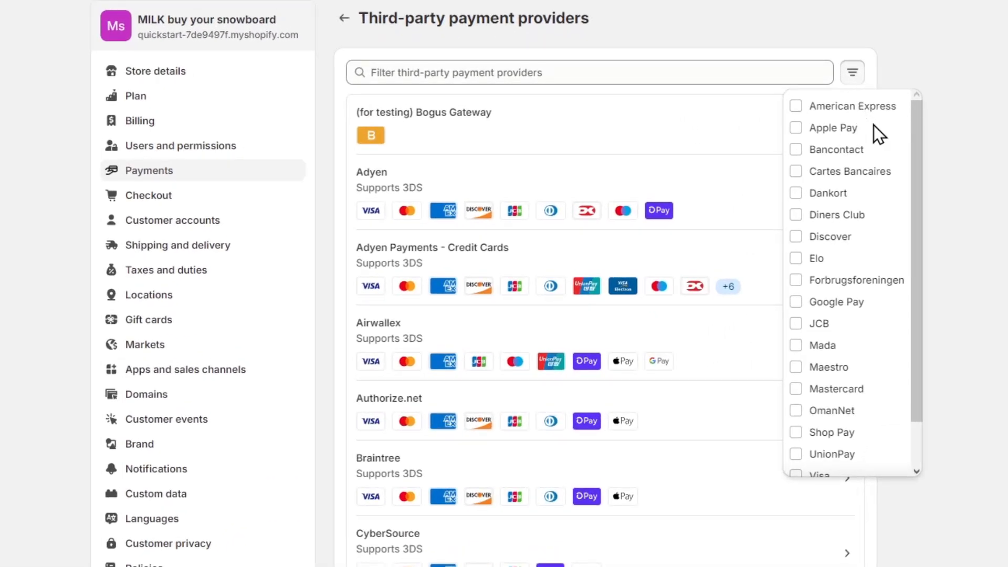
click(796, 128)
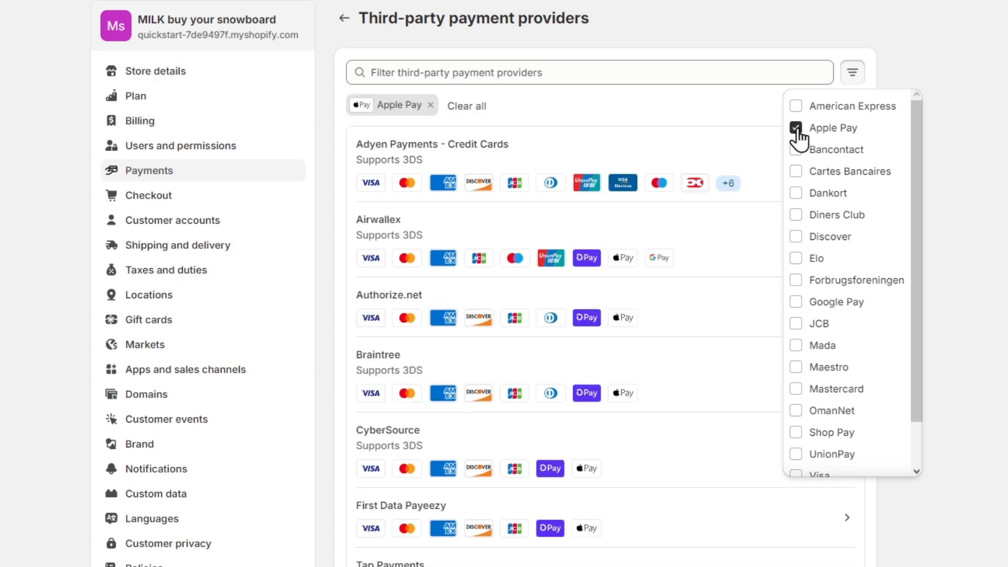
click(796, 302)
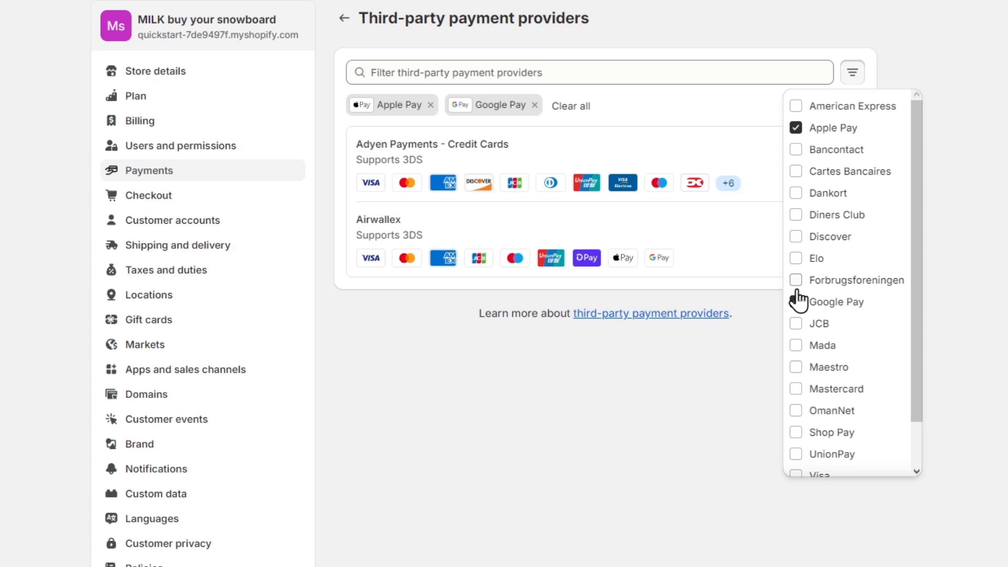
click(736, 359)
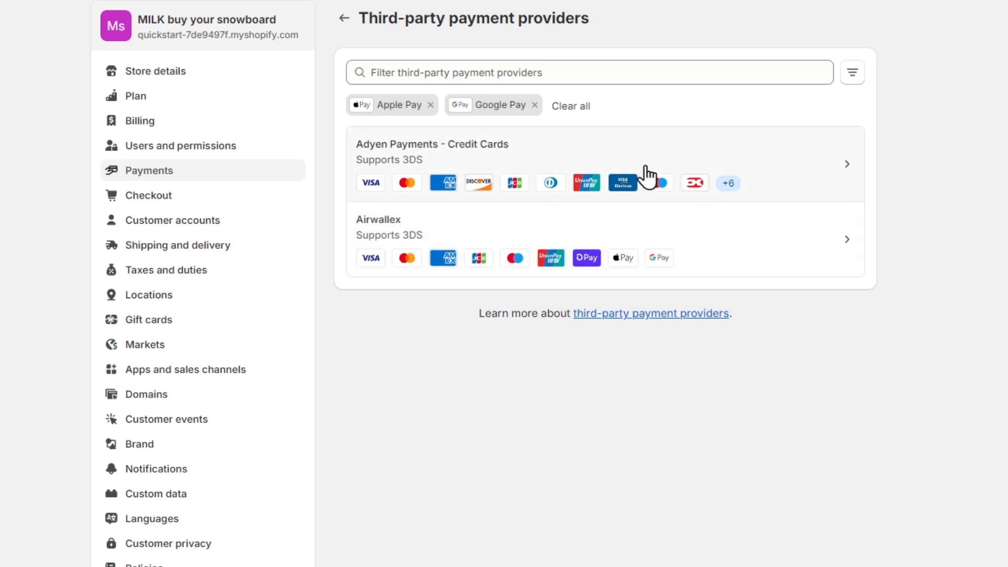
click(793, 226)
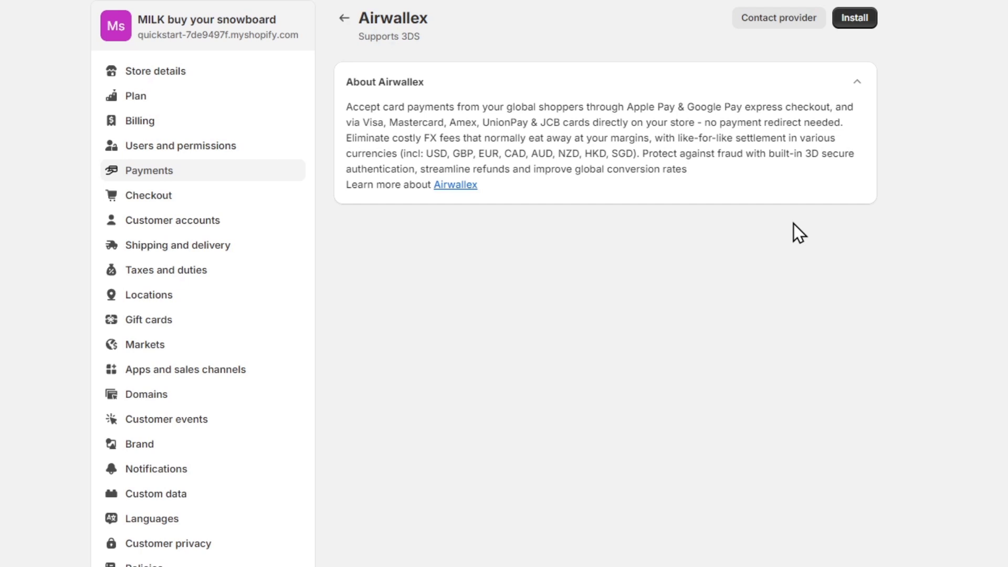